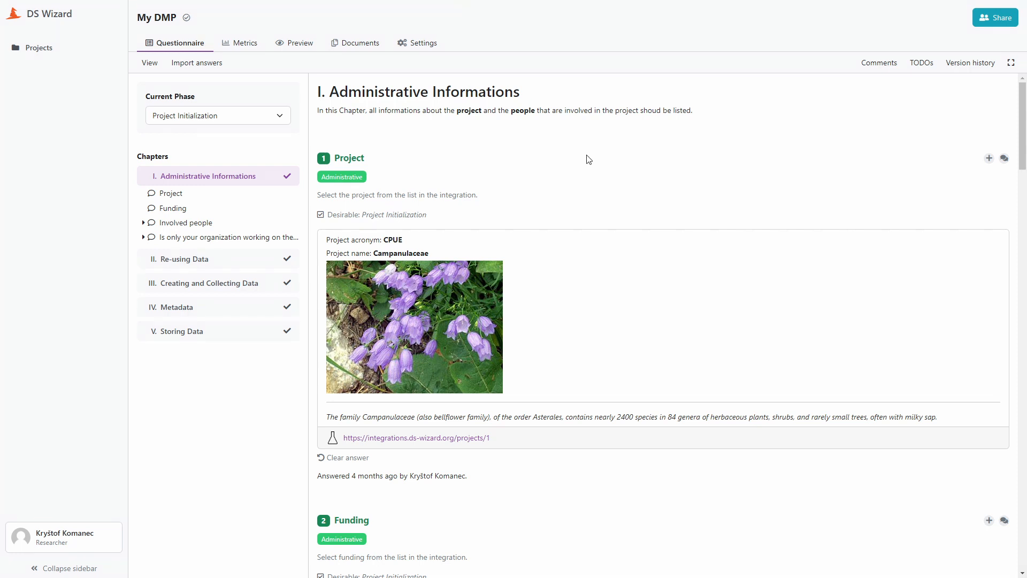
# Step: Open the projects list and add Albert Einstein to its user filter
pyautogui.click(54, 48)
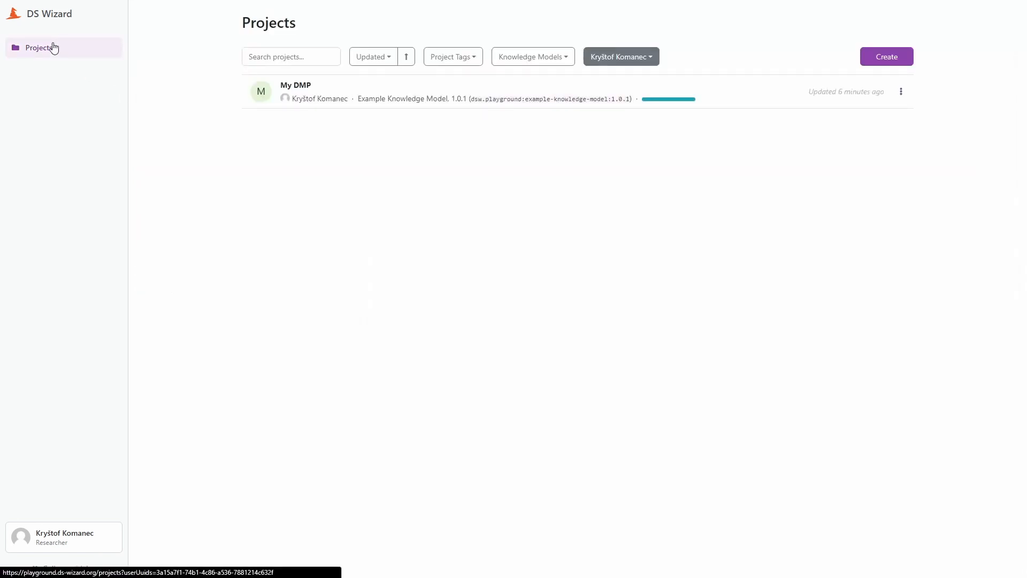
pyautogui.click(619, 61)
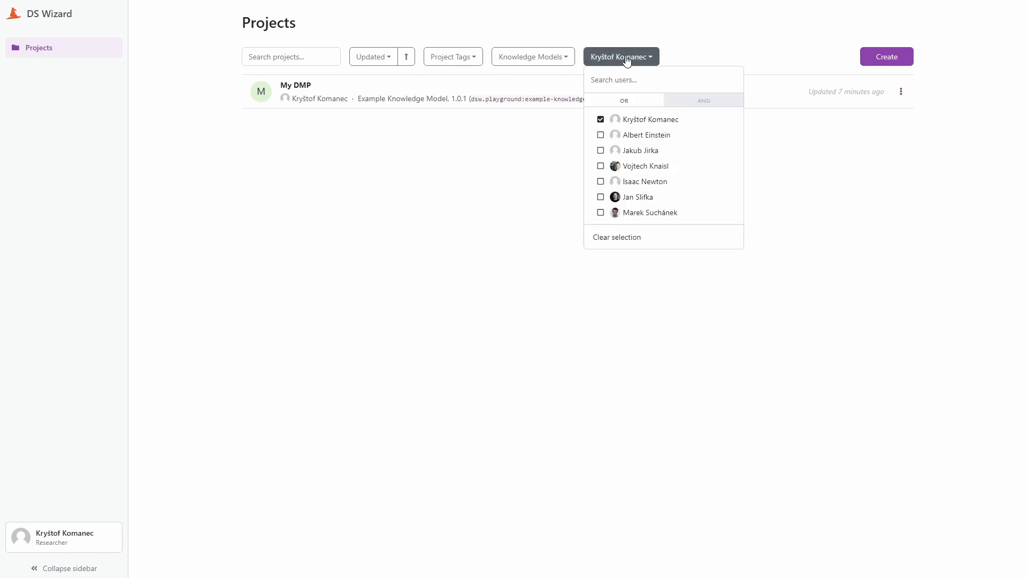
pyautogui.click(600, 136)
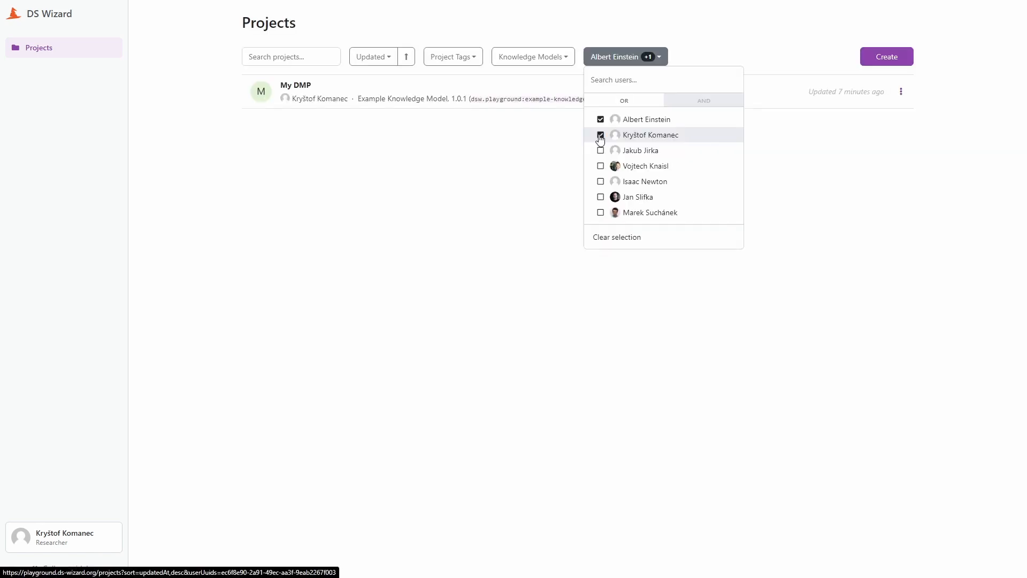
pyautogui.click(634, 62)
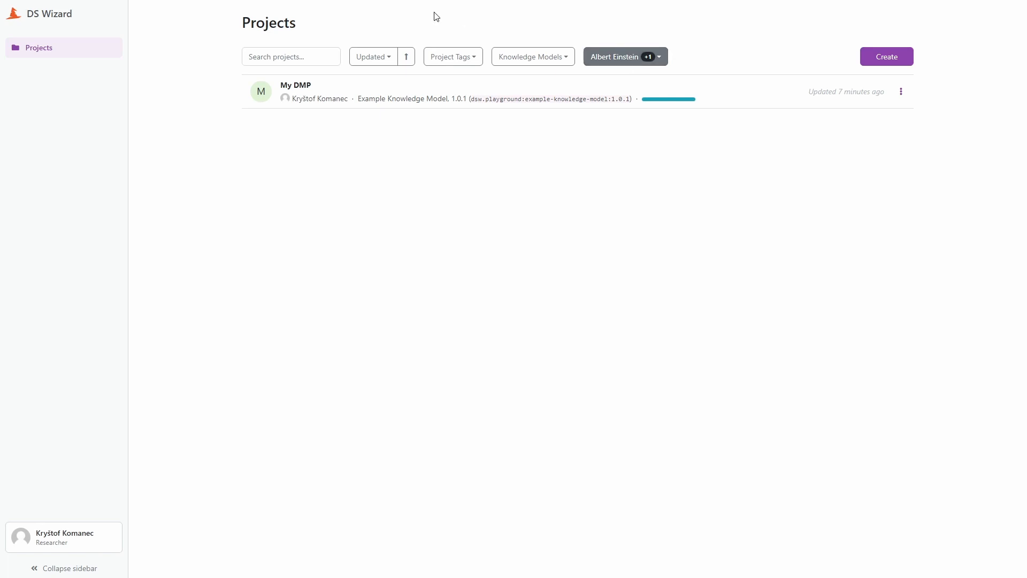
# Step: Open the My DMP project and add Isaac Newton to its shared users with the Viewer role
pyautogui.click(296, 85)
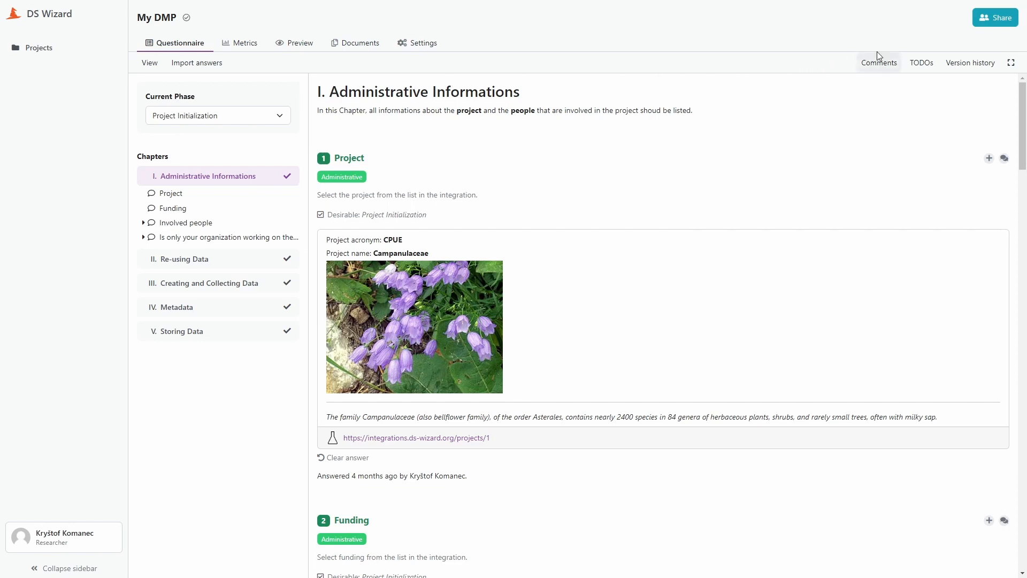
pyautogui.click(993, 17)
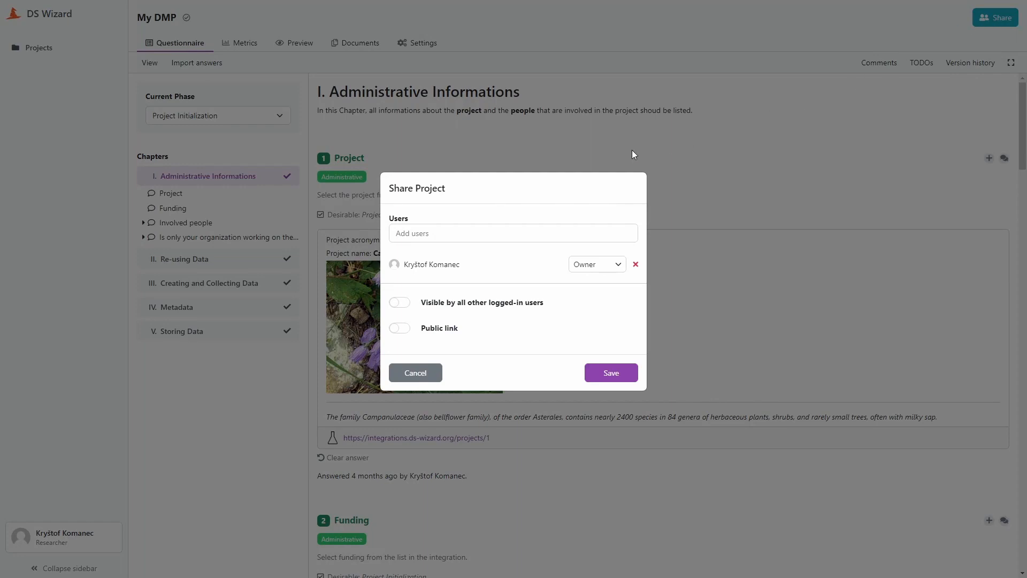
pyautogui.click(503, 233)
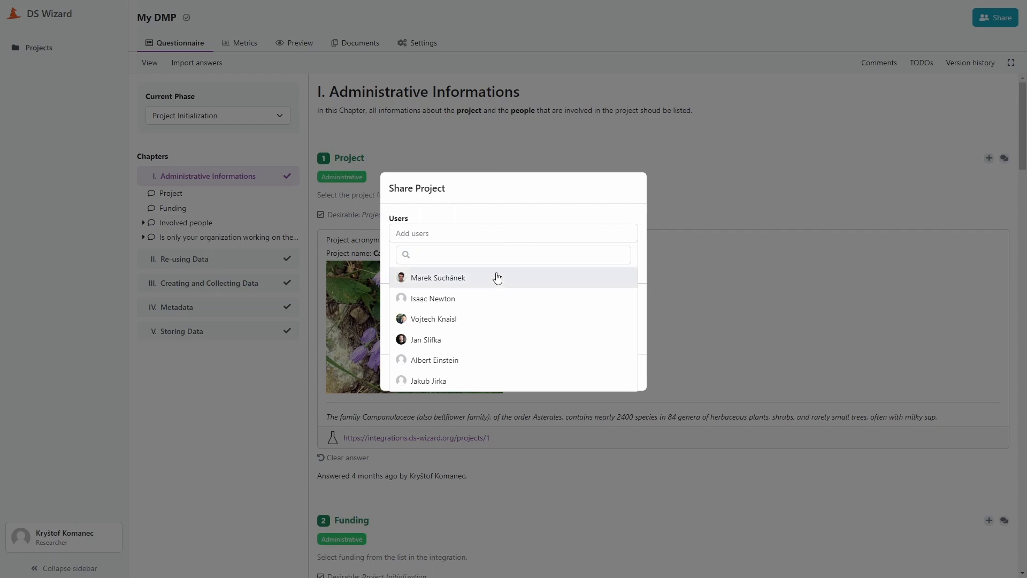
pyautogui.click(488, 298)
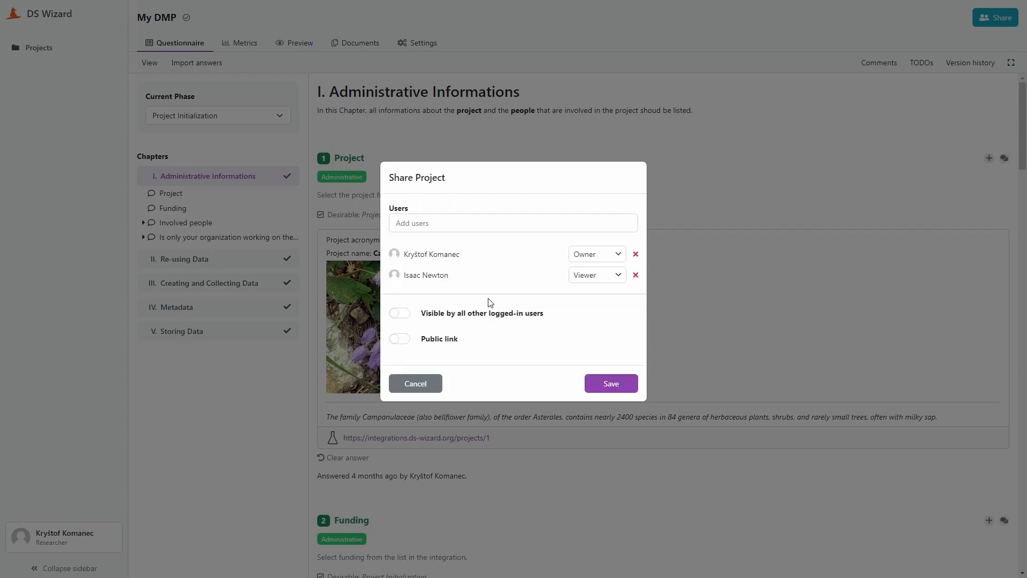
pyautogui.click(599, 276)
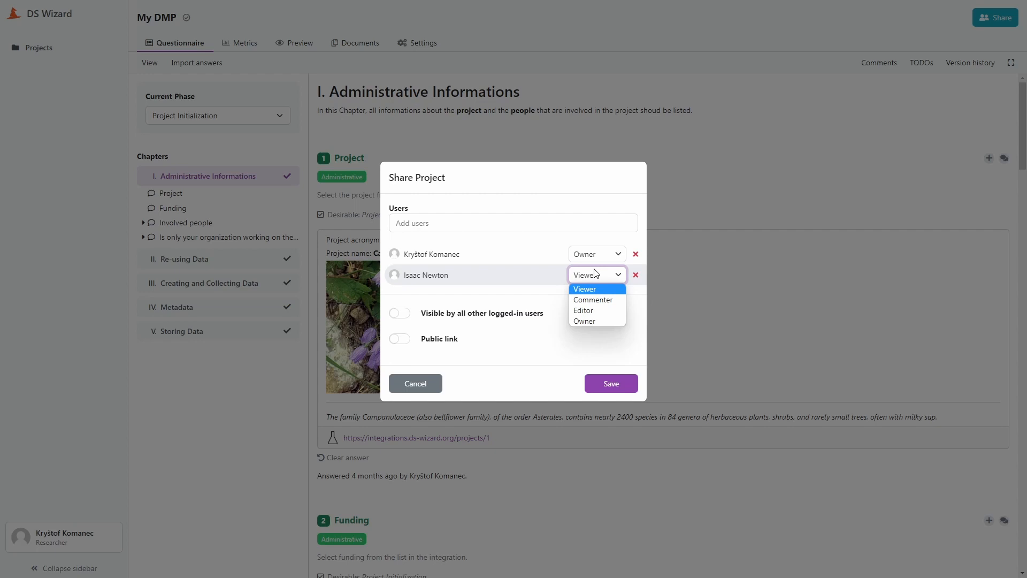
pyautogui.click(596, 274)
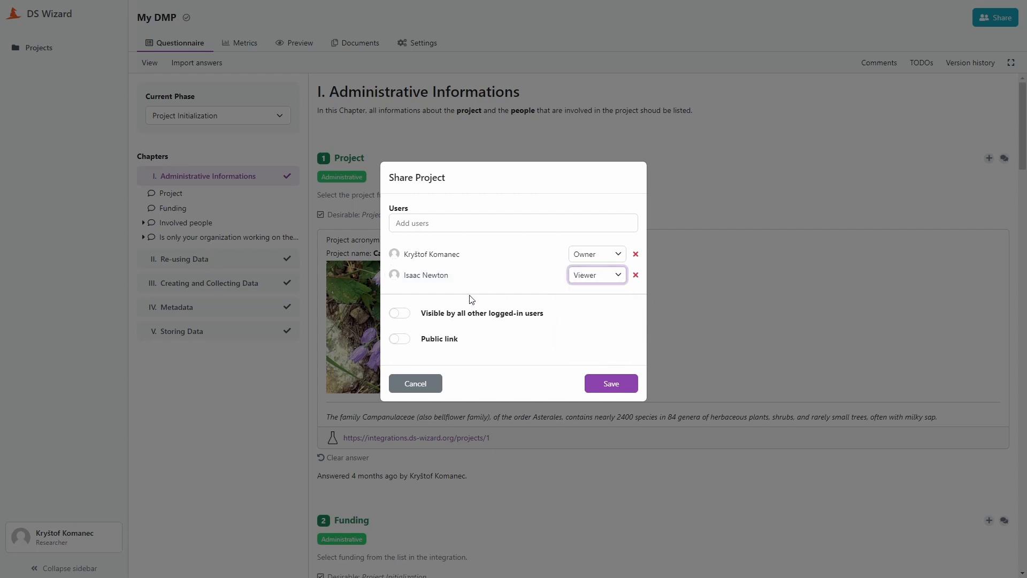
# Step: Make the project visible to all other logged-in users and enable its public link, both with view permission
pyautogui.click(400, 315)
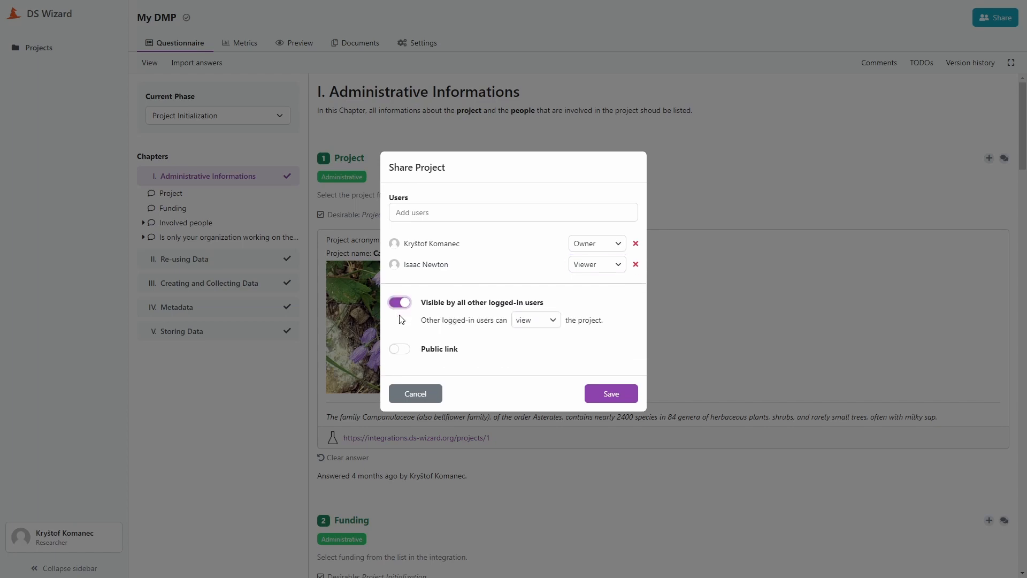
pyautogui.click(530, 325)
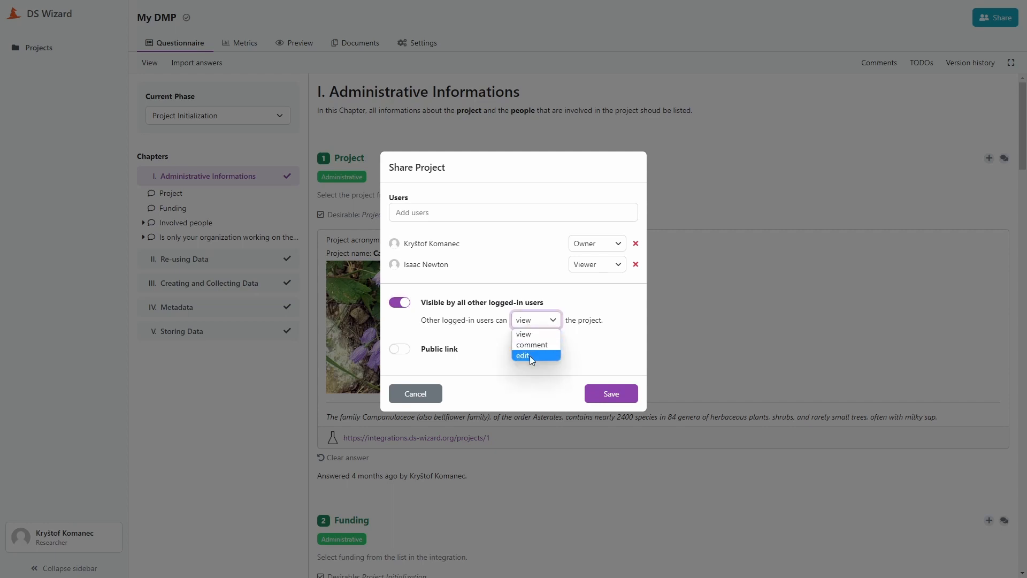
pyautogui.click(558, 318)
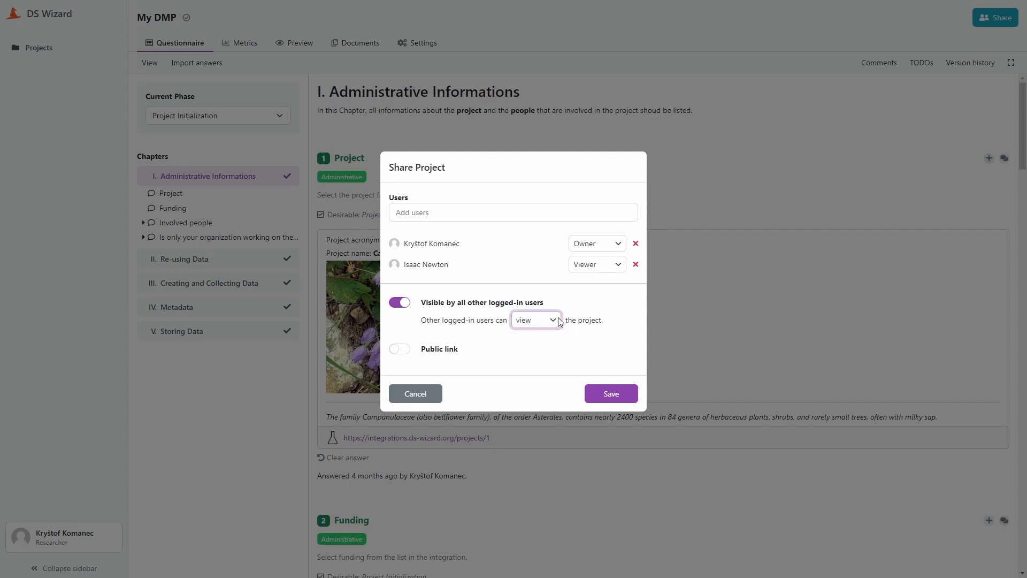
pyautogui.click(400, 349)
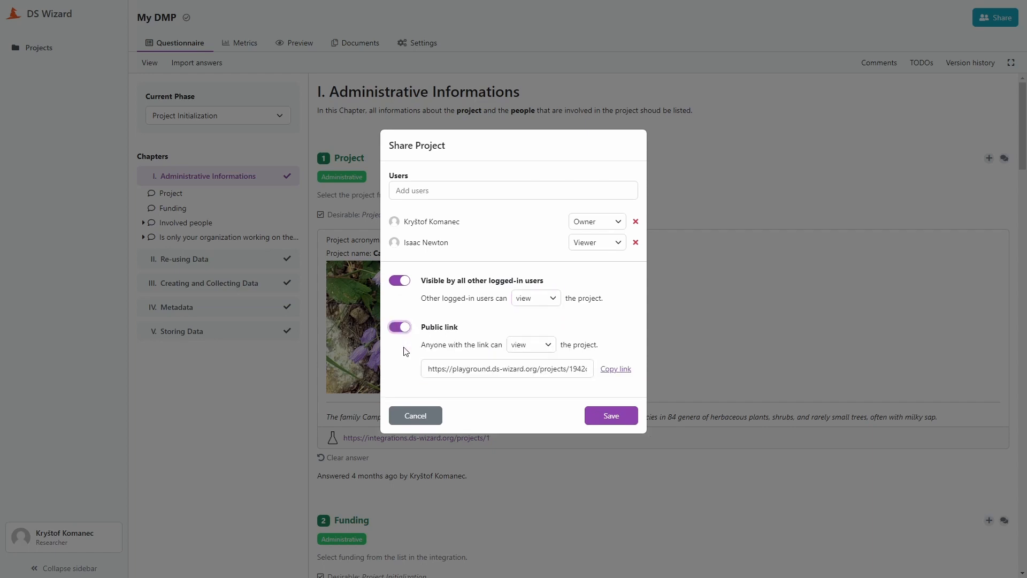
pyautogui.click(525, 347)
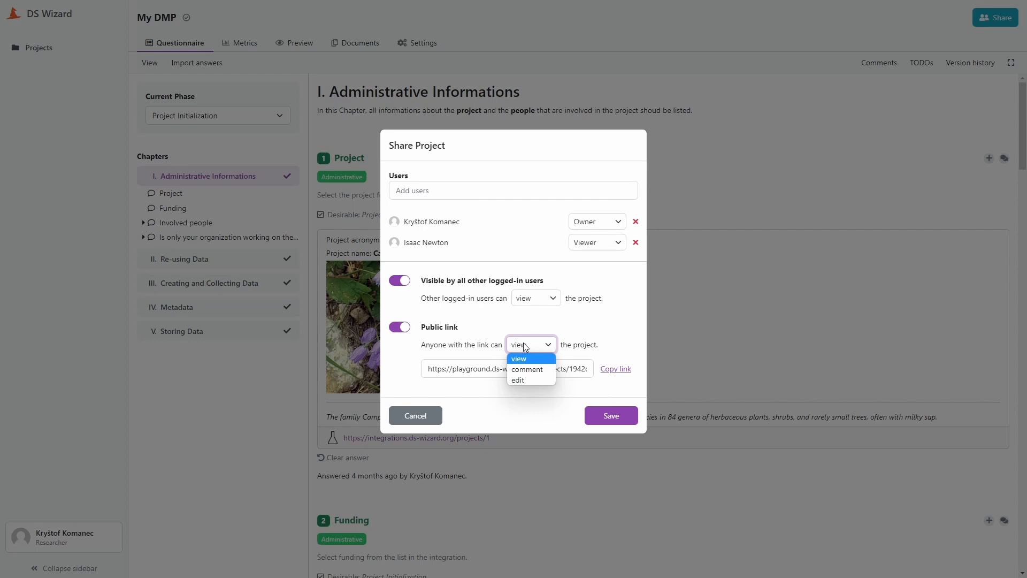
pyautogui.click(525, 347)
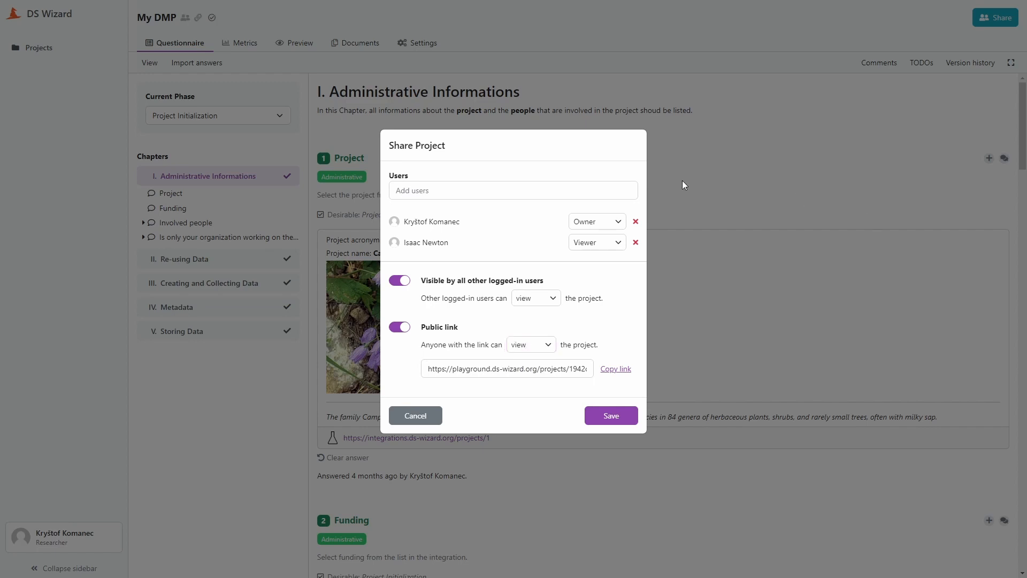
# Step: Change Isaac Newton's role in the project sharing settings to Owner and save
pyautogui.click(605, 245)
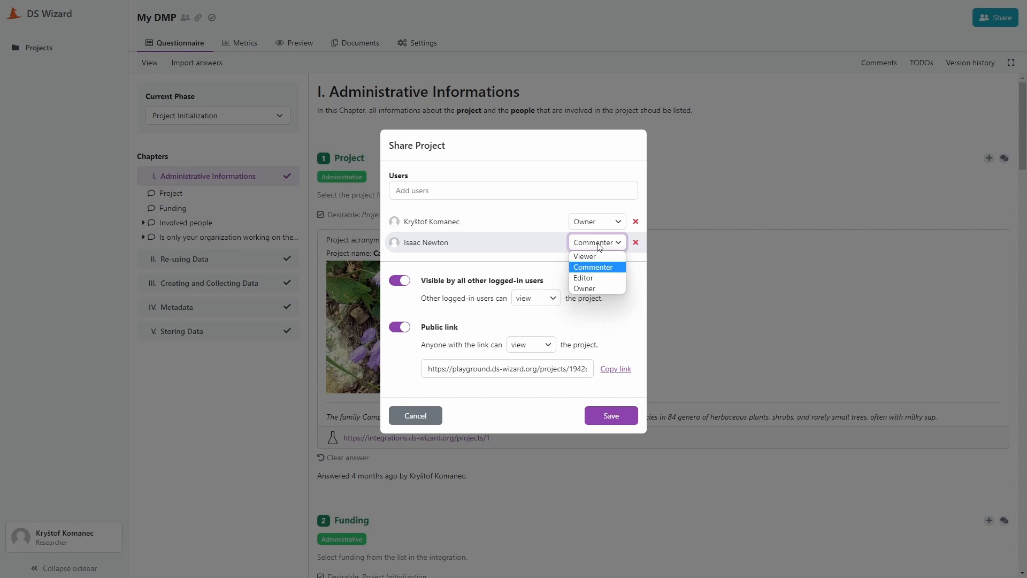
pyautogui.press('Down')
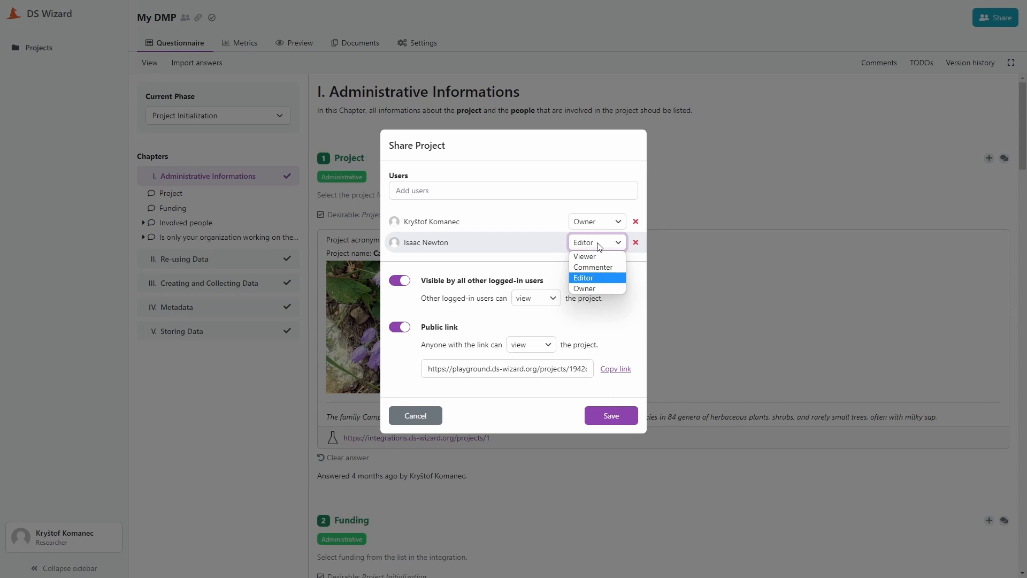
pyautogui.press('Down')
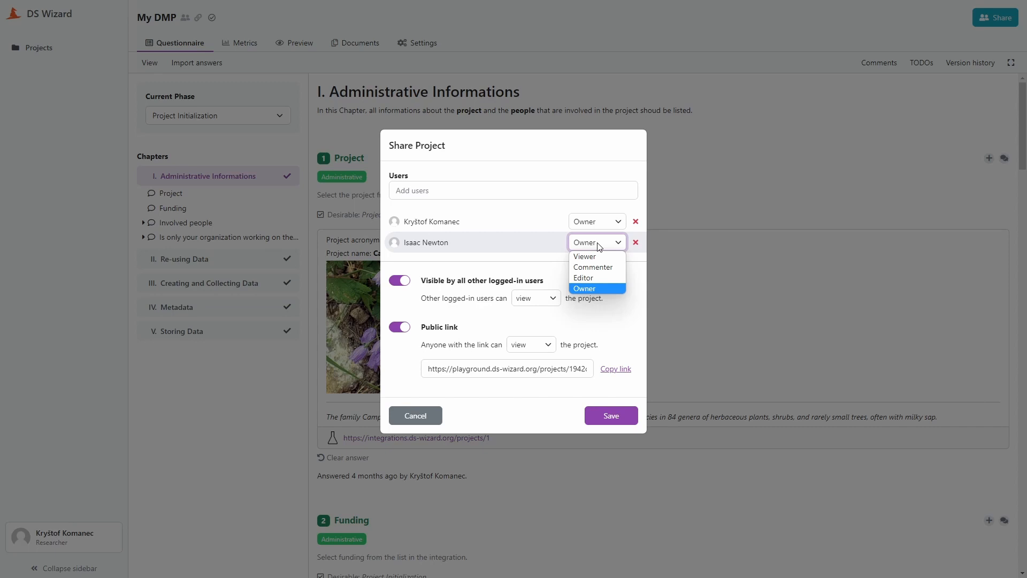
pyautogui.click(599, 245)
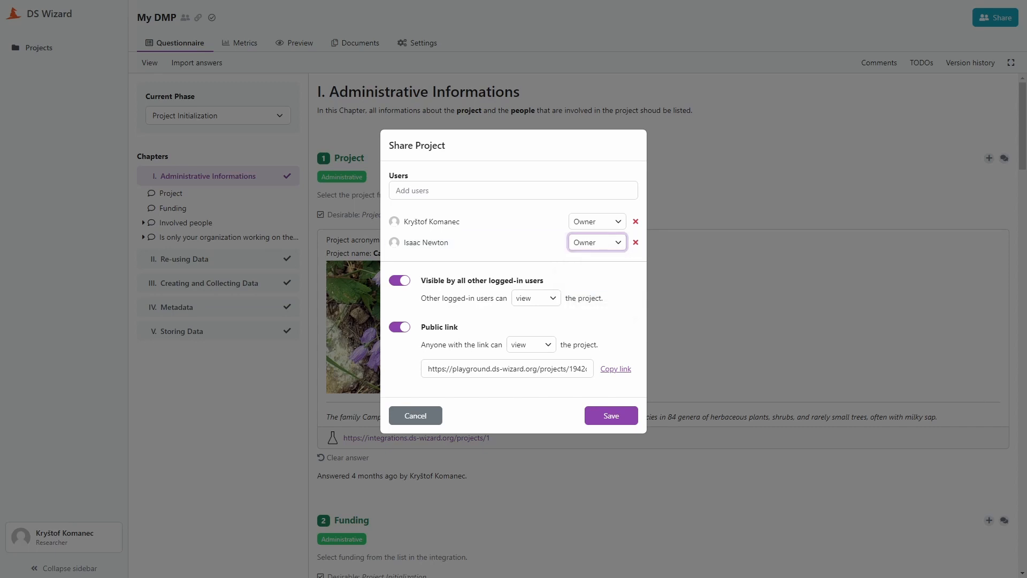
pyautogui.click(611, 416)
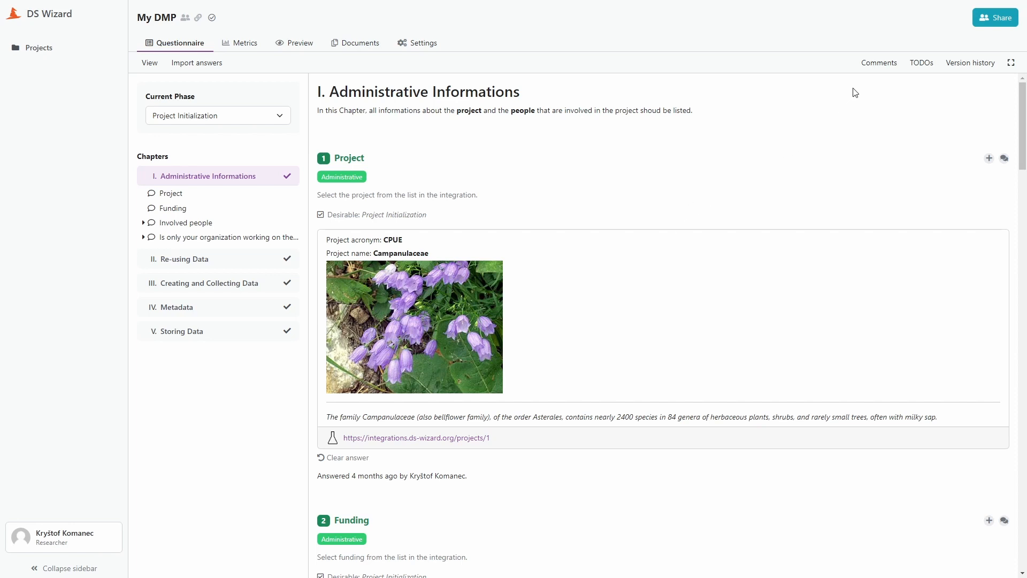
# Step: Add the comment "This is a comment for the first question." to the Project question
pyautogui.click(879, 63)
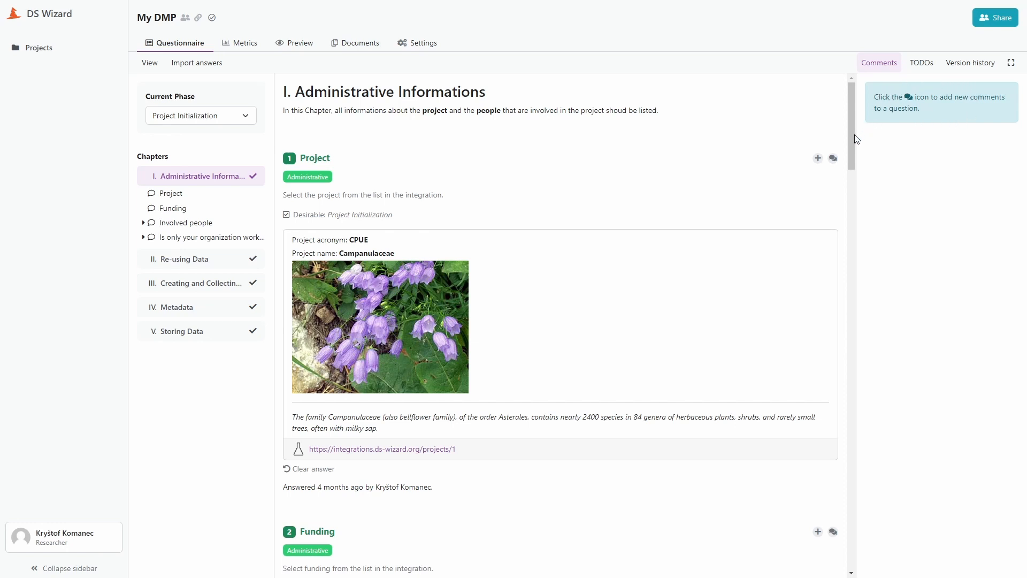
pyautogui.click(833, 158)
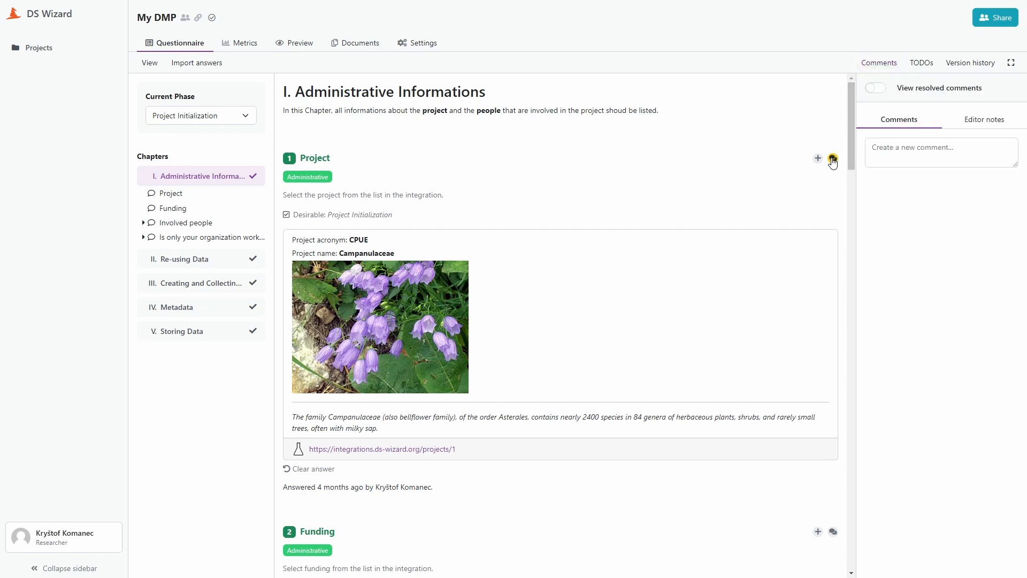
pyautogui.click(878, 152)
pyautogui.write('T')
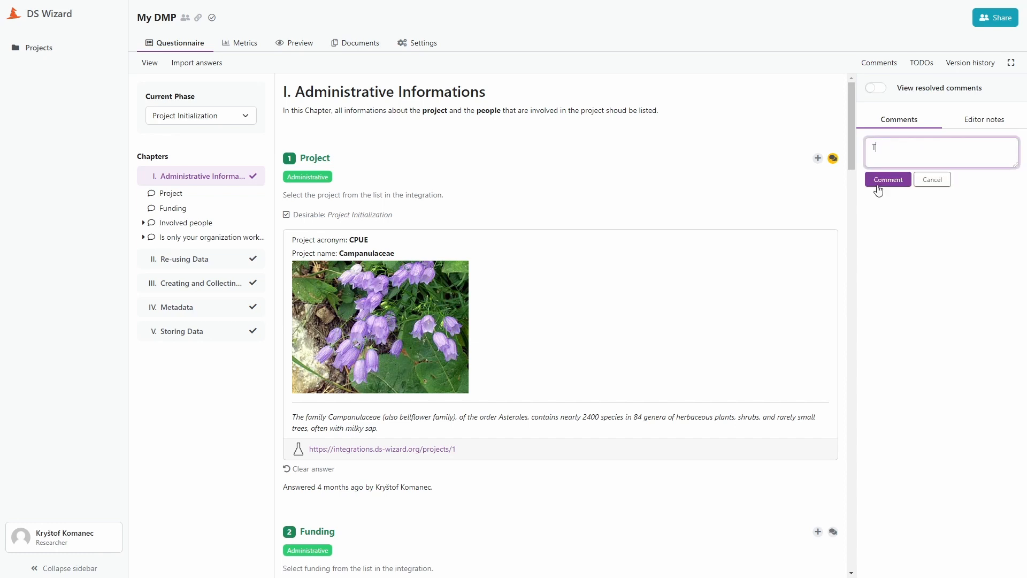
pyautogui.write('his is a comment for the first question.')
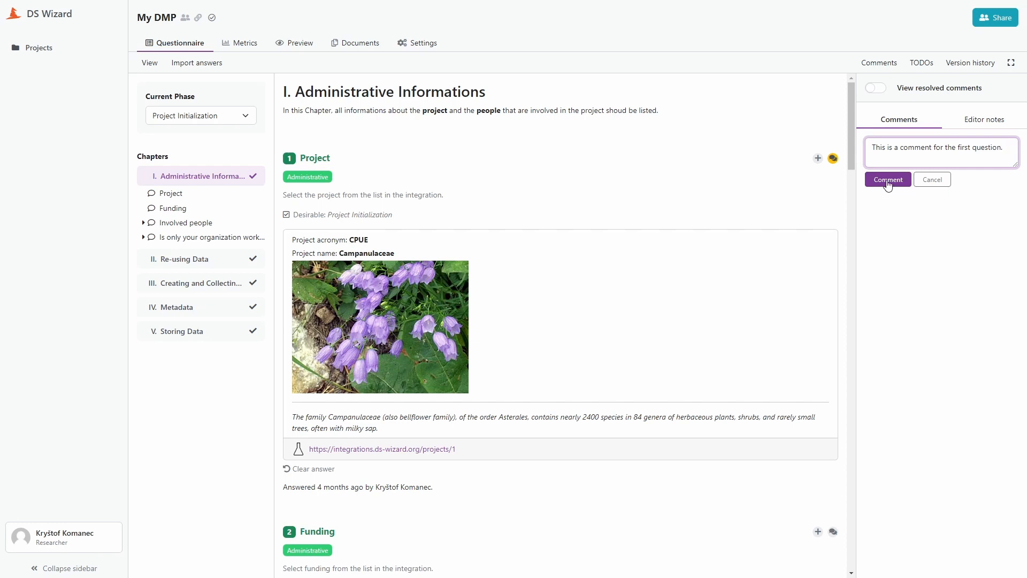
pyautogui.click(889, 180)
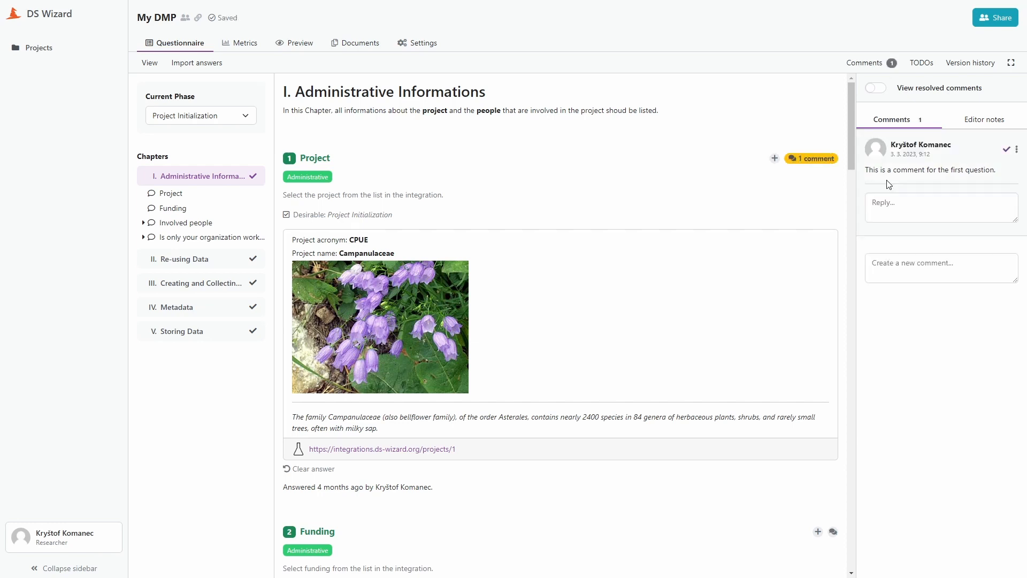
# Step: Go to the Project question's comment from the comments overview and resolve it
pyautogui.click(874, 70)
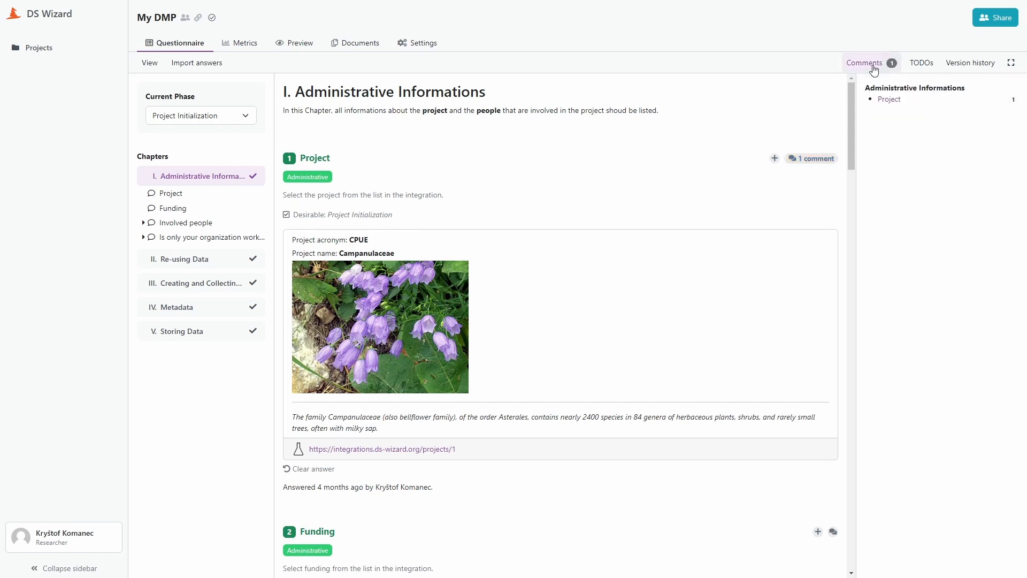
pyautogui.click(889, 100)
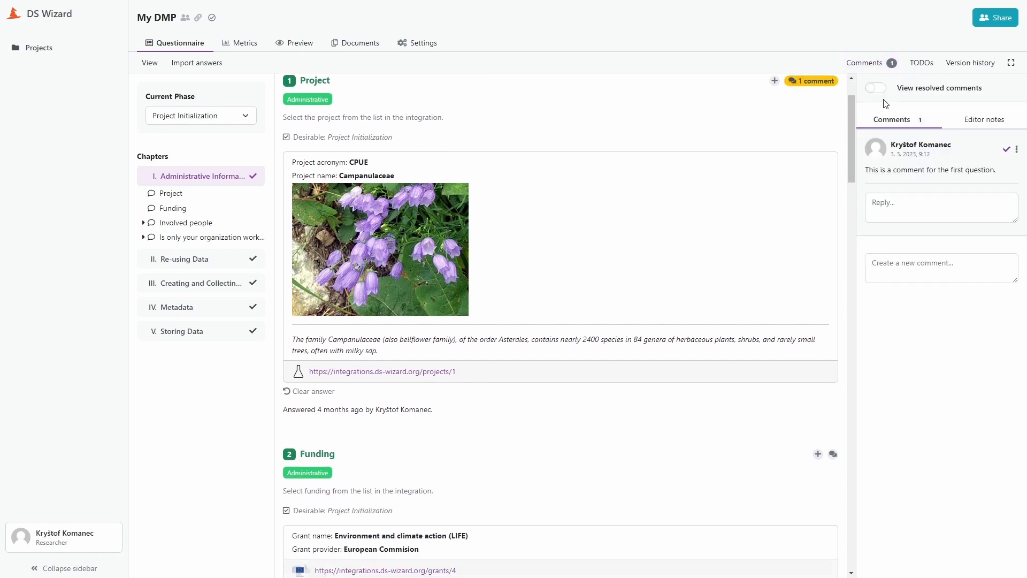
pyautogui.click(1007, 150)
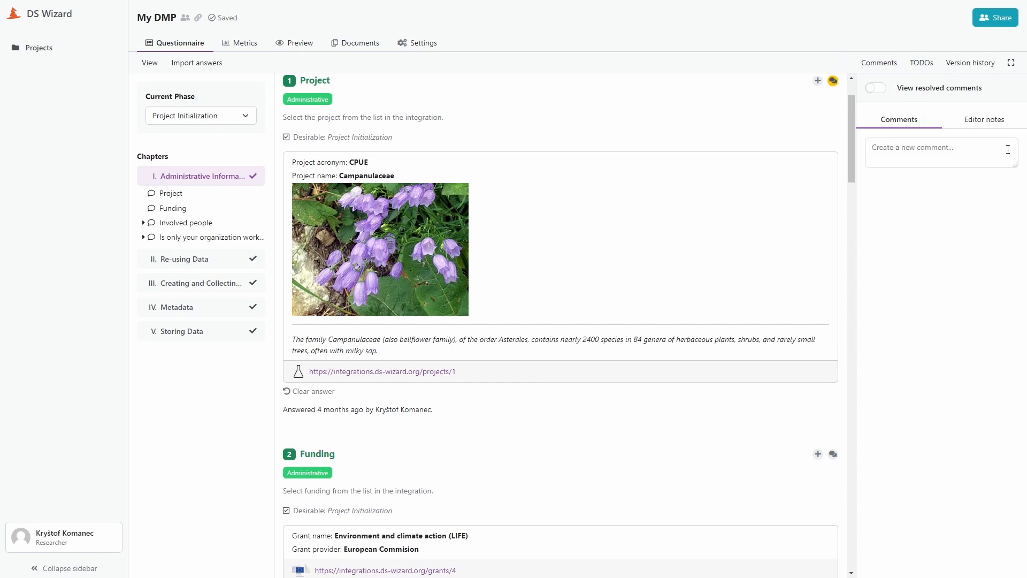
# Step: Add the editor note "This is an editor note for the first question." to the Project question, and resolve it
pyautogui.click(988, 126)
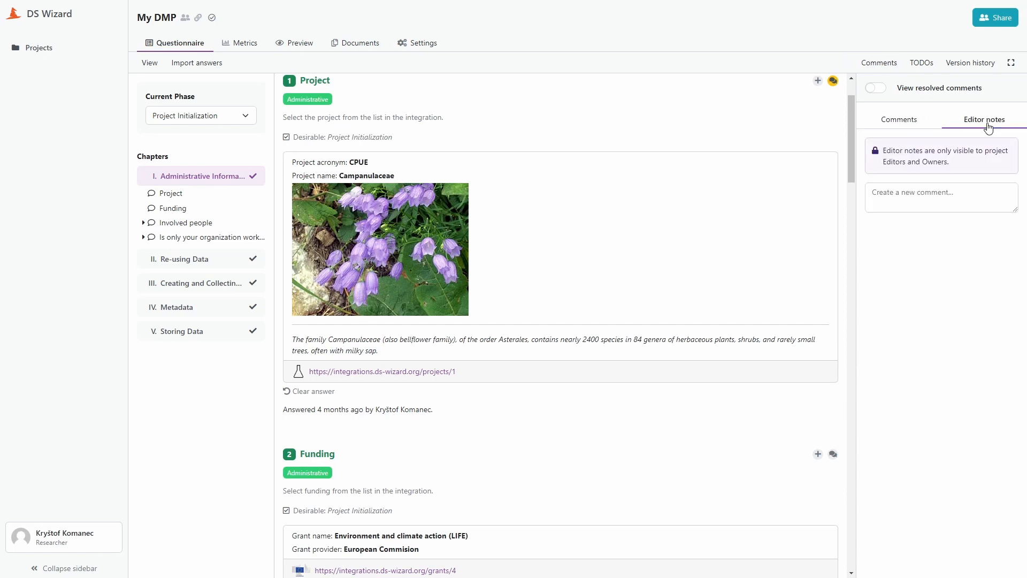
pyautogui.click(902, 191)
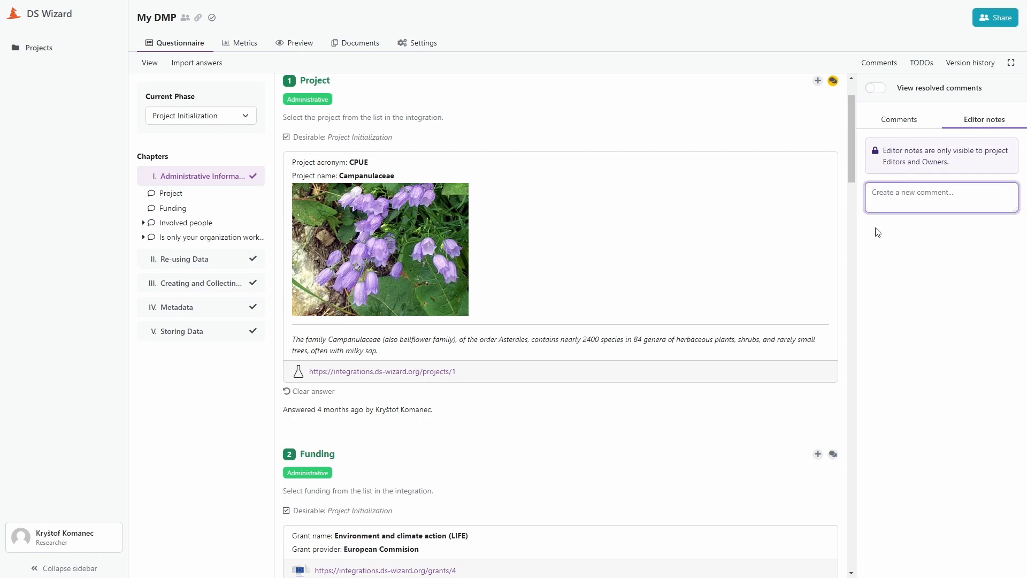
pyautogui.write('This is a')
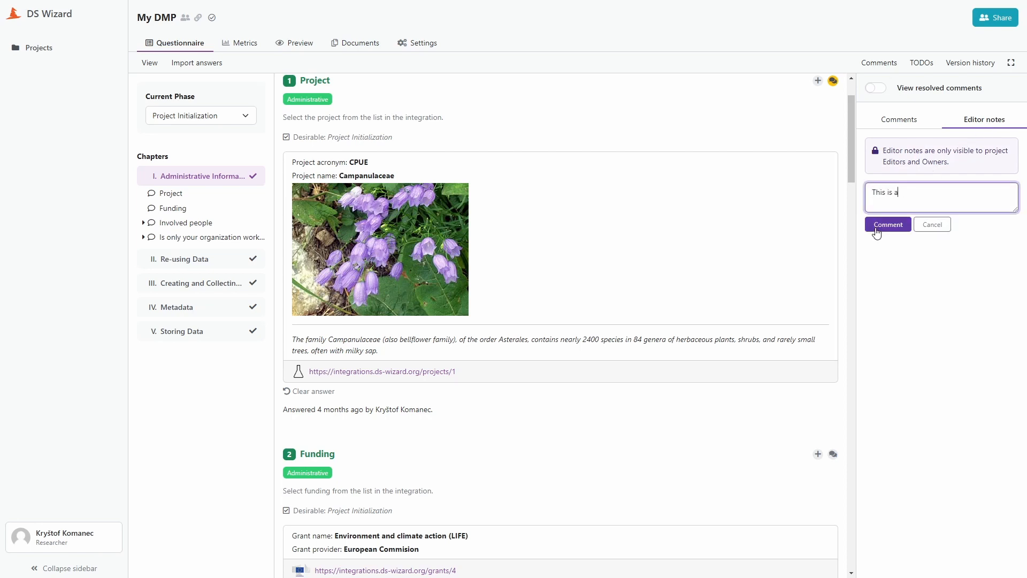
pyautogui.write('n editor note for the first question.')
pyautogui.click(876, 230)
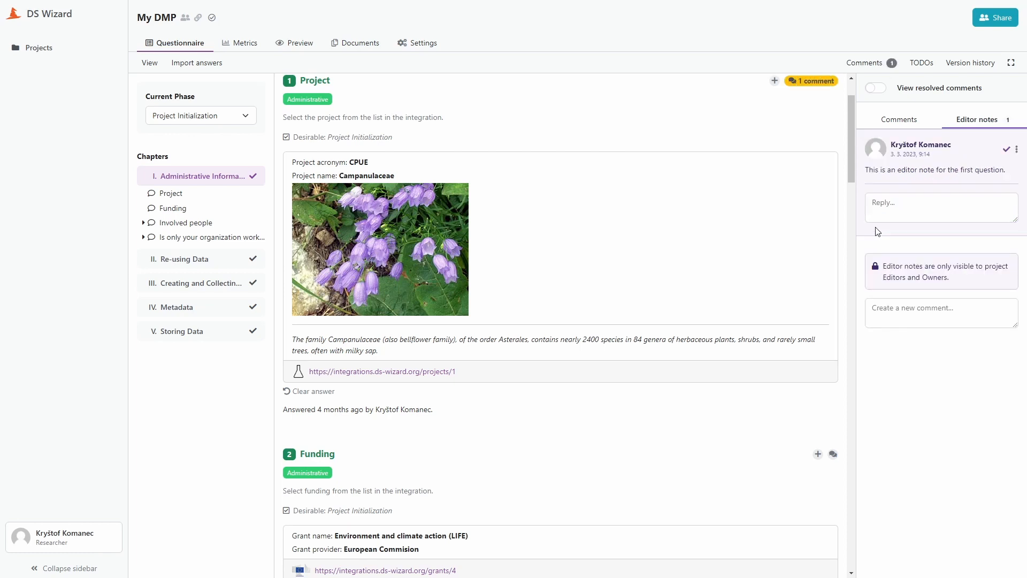
pyautogui.click(1007, 153)
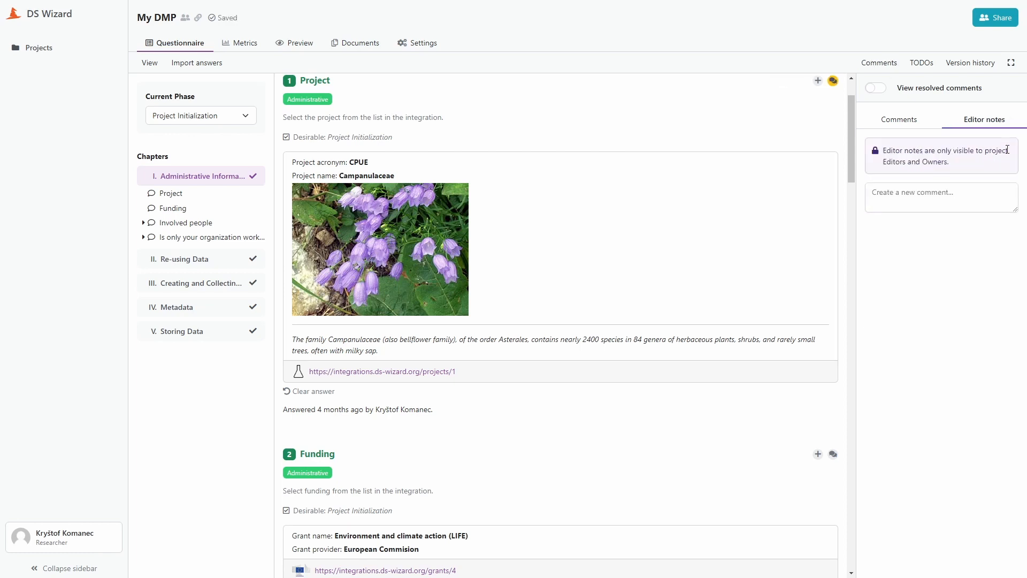
# Step: Show the TODO list and add a TODO to both the Project and the Funding questions
pyautogui.click(922, 63)
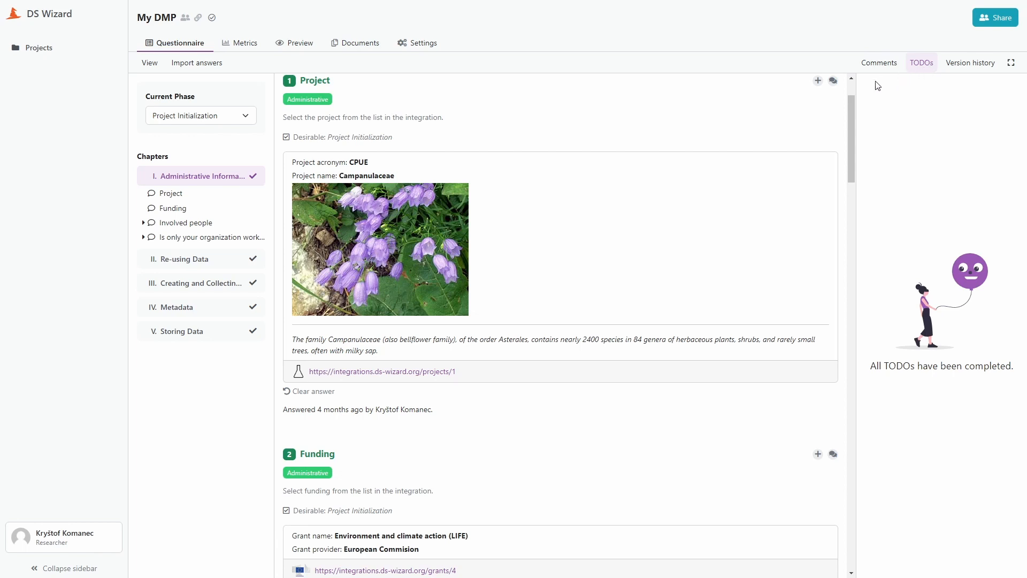
pyautogui.click(803, 82)
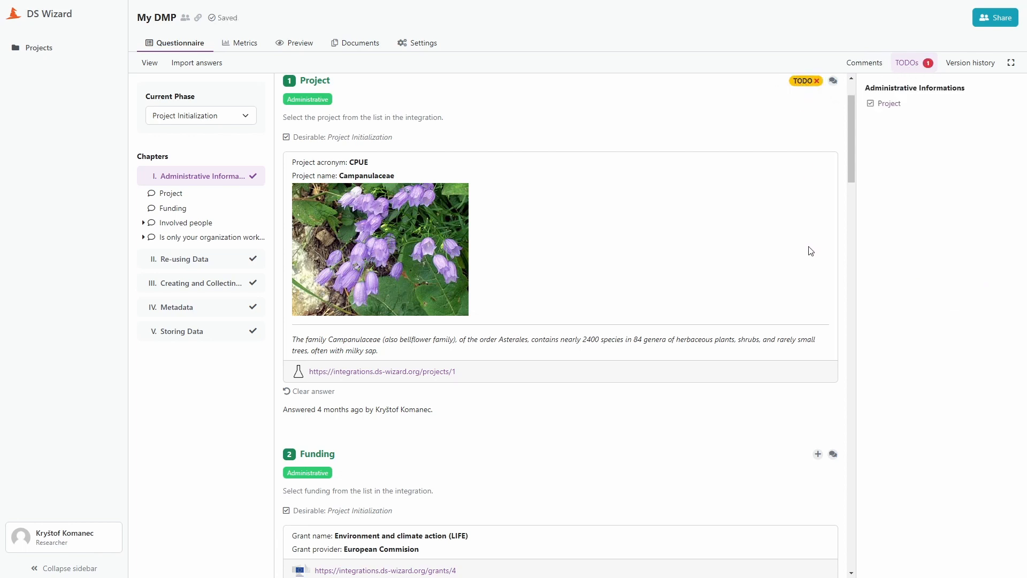
pyautogui.click(801, 455)
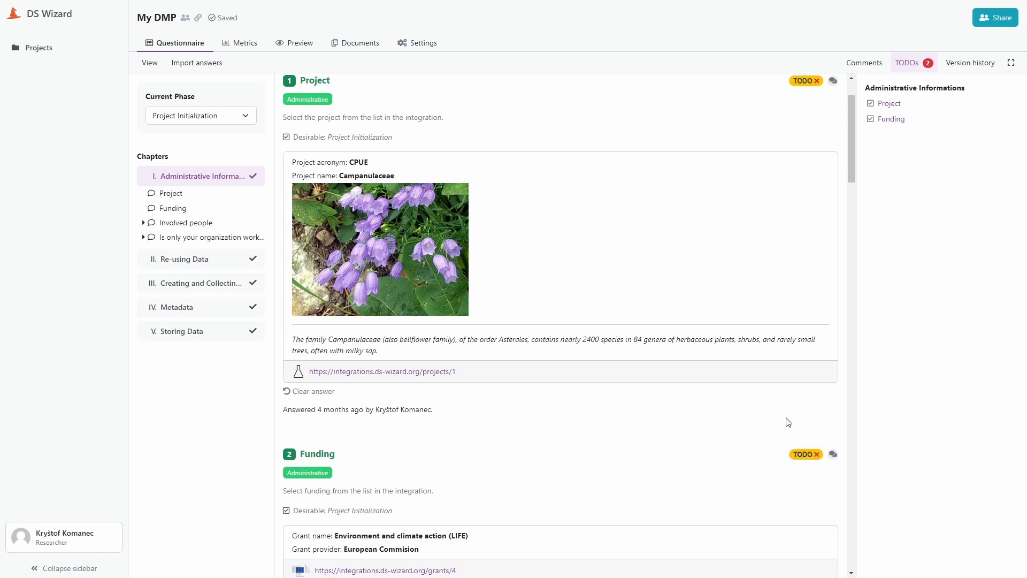
# Step: Go to the Project and Funding questions from the TODO list and remove the TODO from each
pyautogui.scroll(-5, 789, 423)
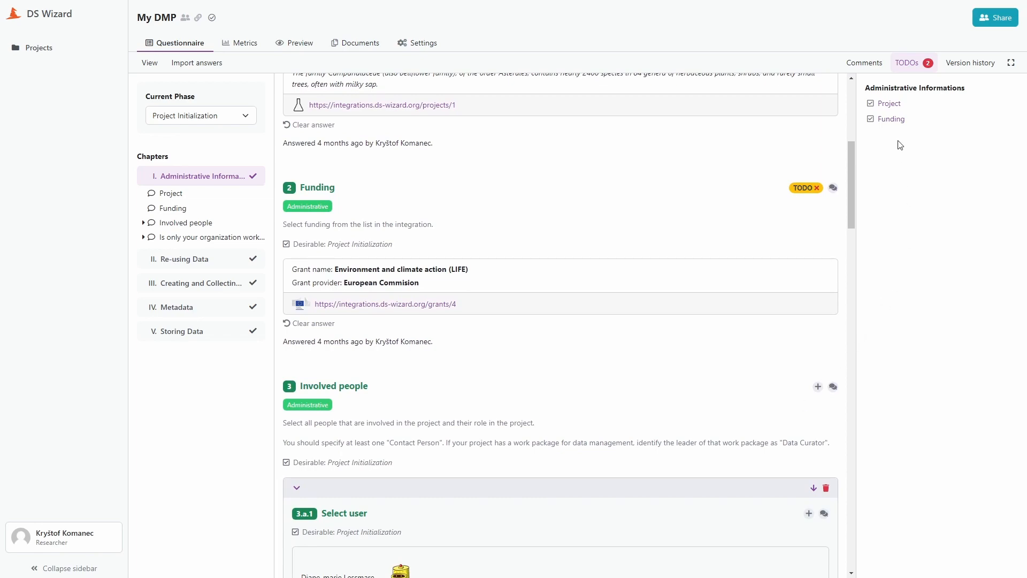
pyautogui.click(889, 104)
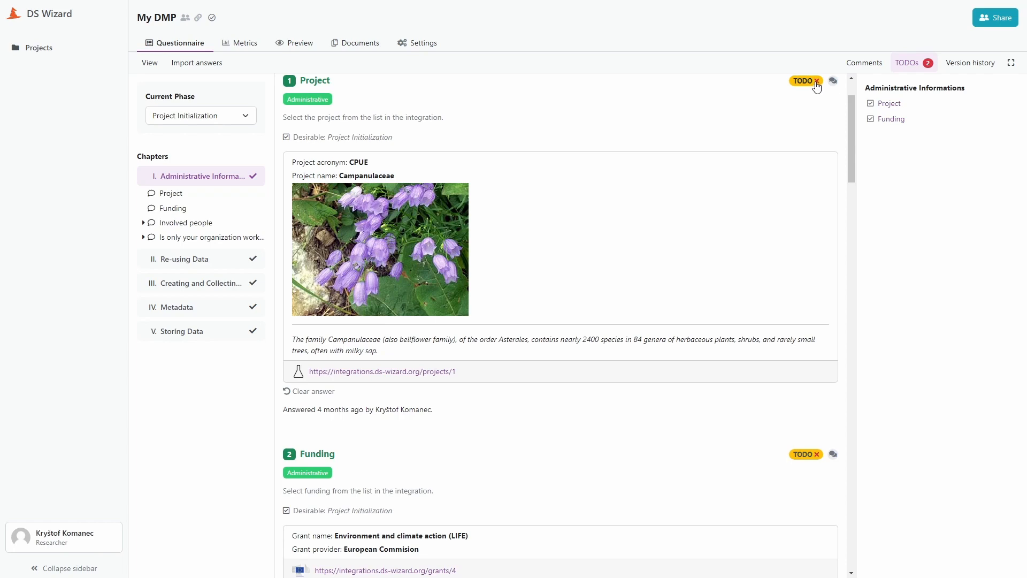
pyautogui.click(817, 82)
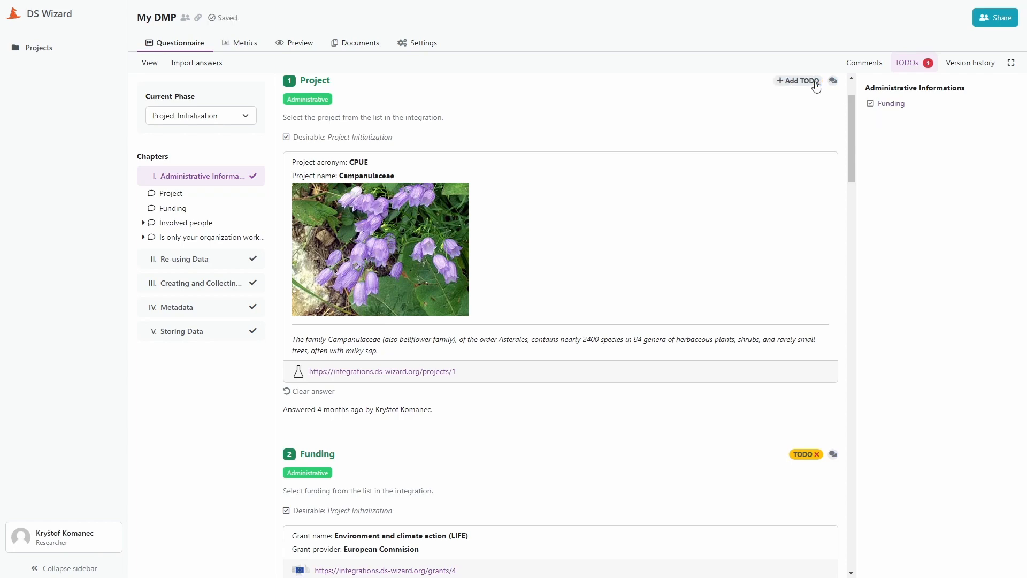
pyautogui.click(888, 104)
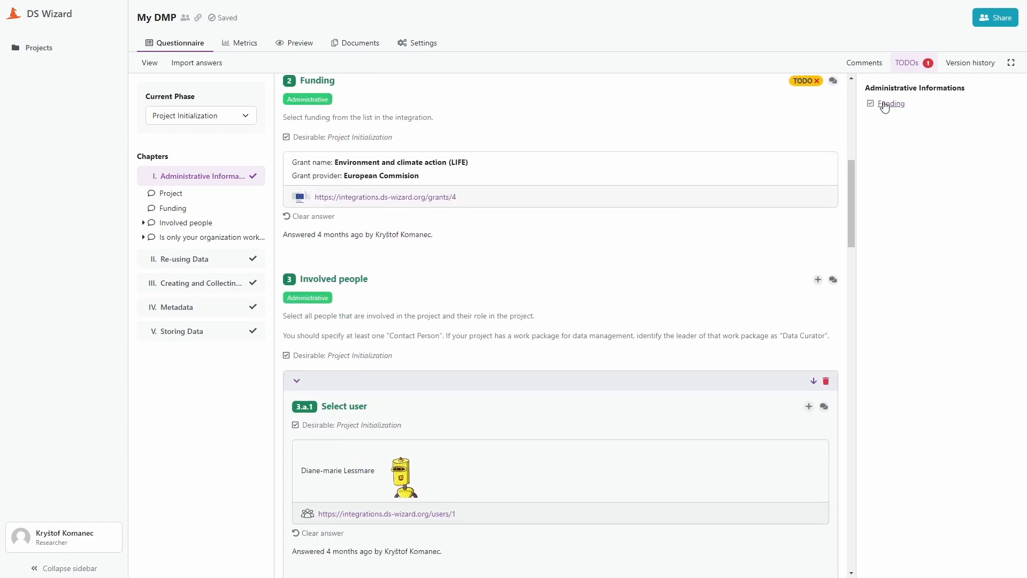
pyautogui.click(817, 81)
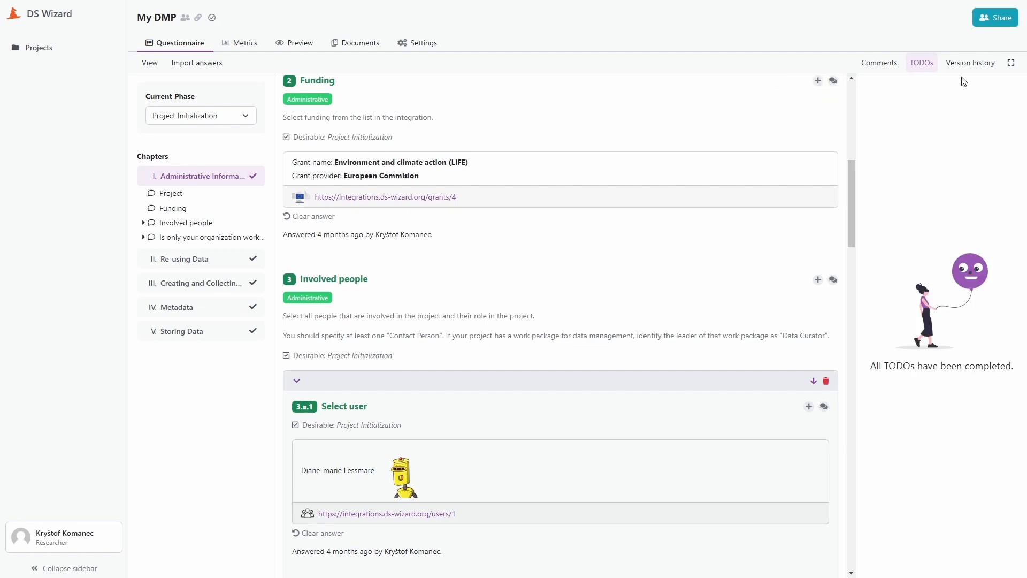
# Step: Show the project's version history and expand the changes made on 21. 2. and 10. 2. in February 2023
pyautogui.click(972, 66)
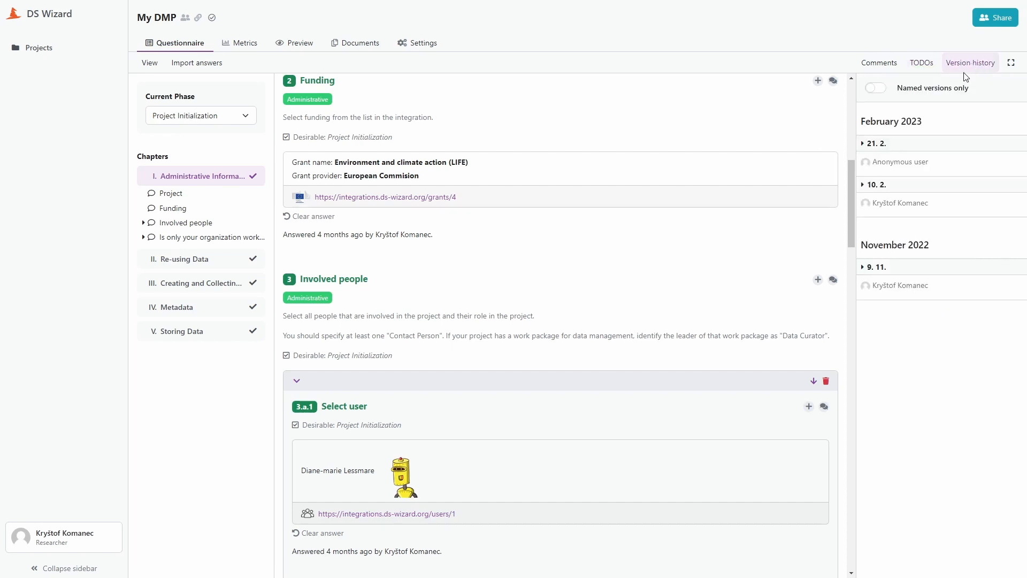
pyautogui.click(864, 144)
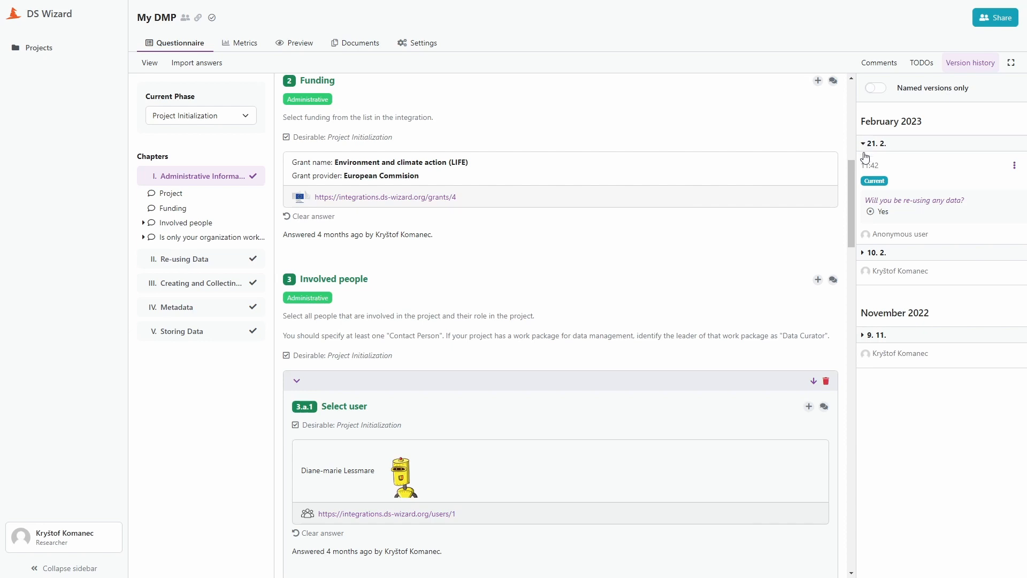
pyautogui.click(864, 254)
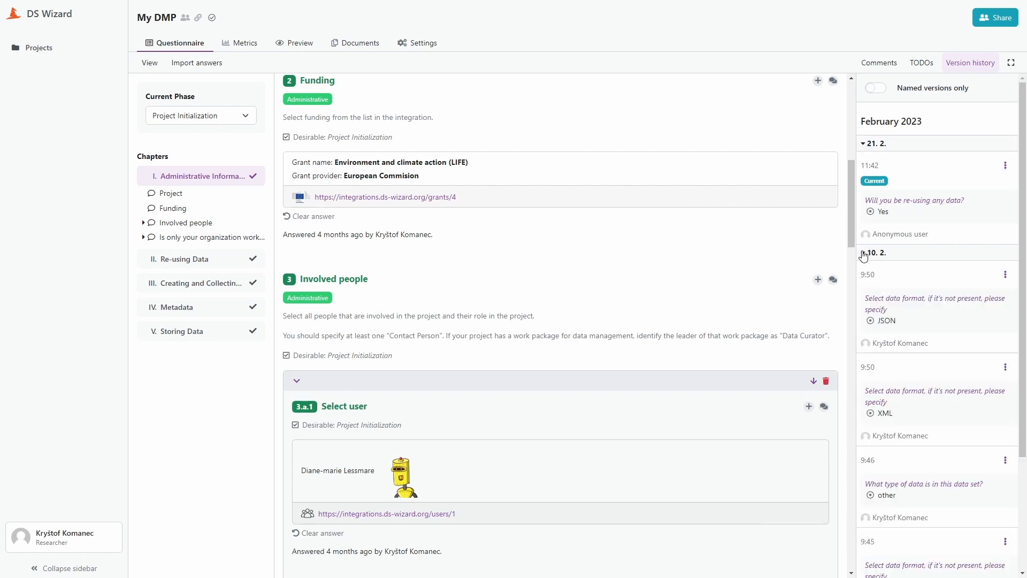